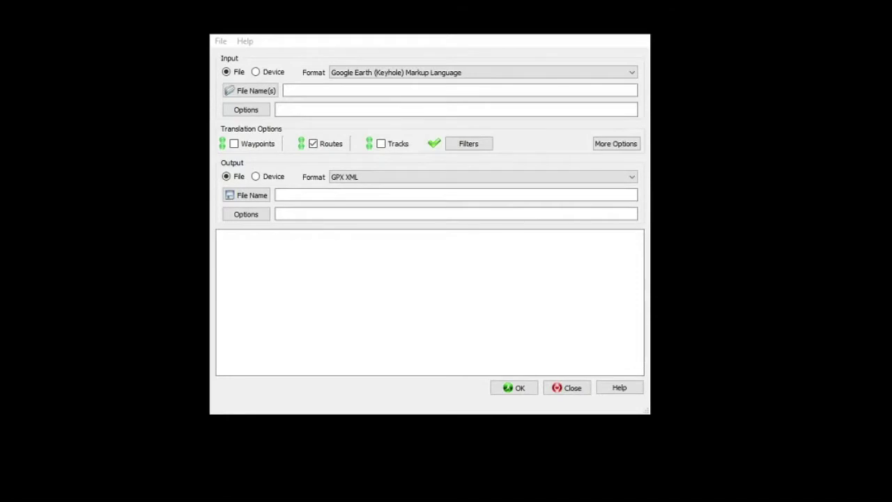
Convert Watagan Mountains.kml from the KML & GPX Files folder into the GPX XML file Watagans.gpx
left_click(461, 91)
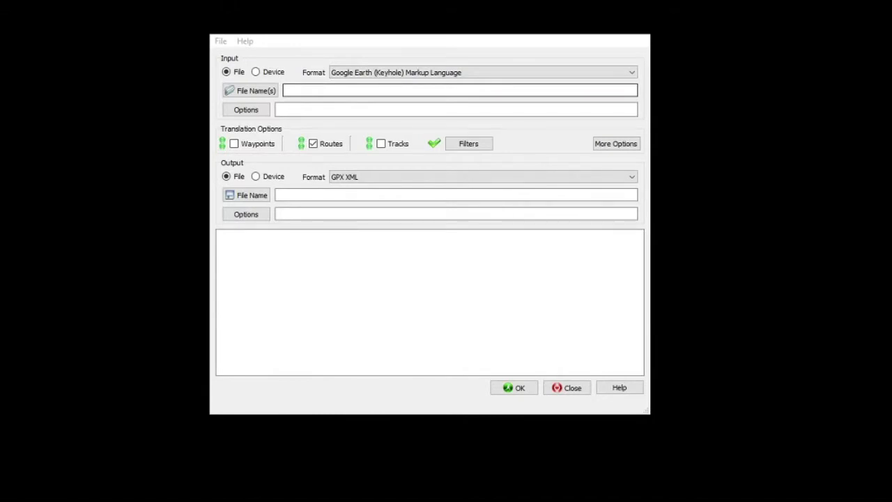
left_click(240, 93)
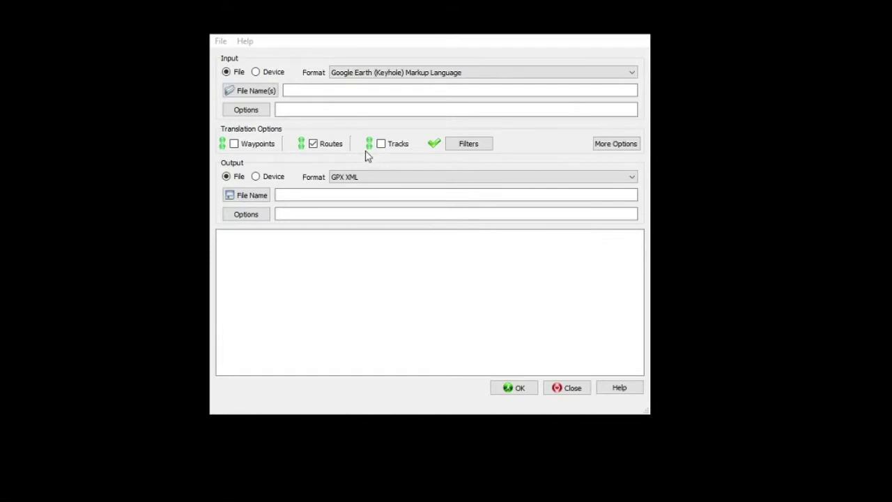
left_click(252, 198)
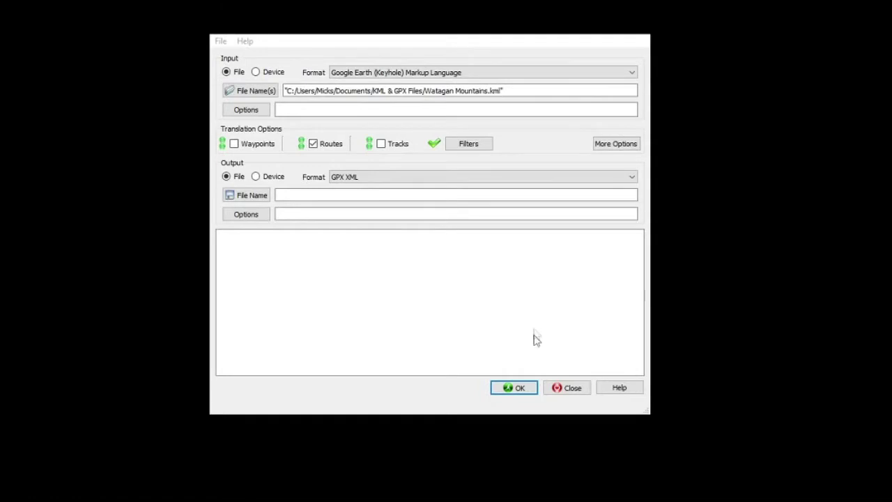
left_click(516, 393)
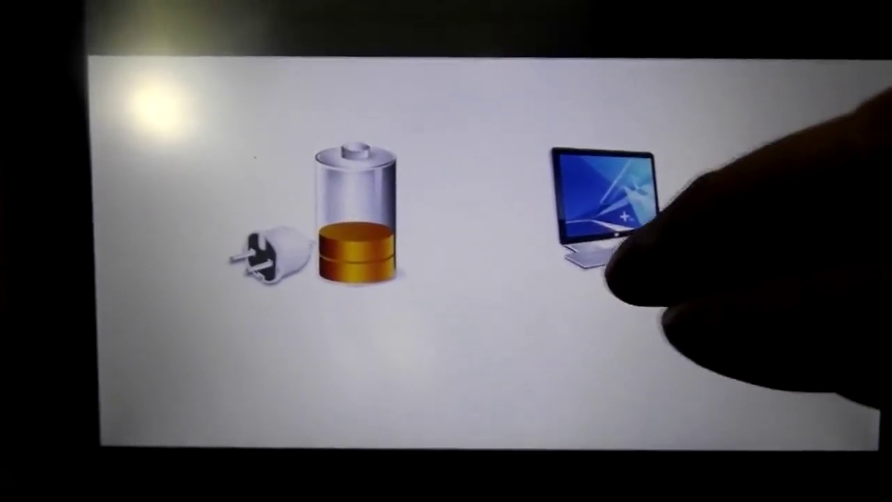
Set the GPS unit to computer connection mode and copy Watagans.gpx from the Waypoints folder in Documents
left_click(603, 230)
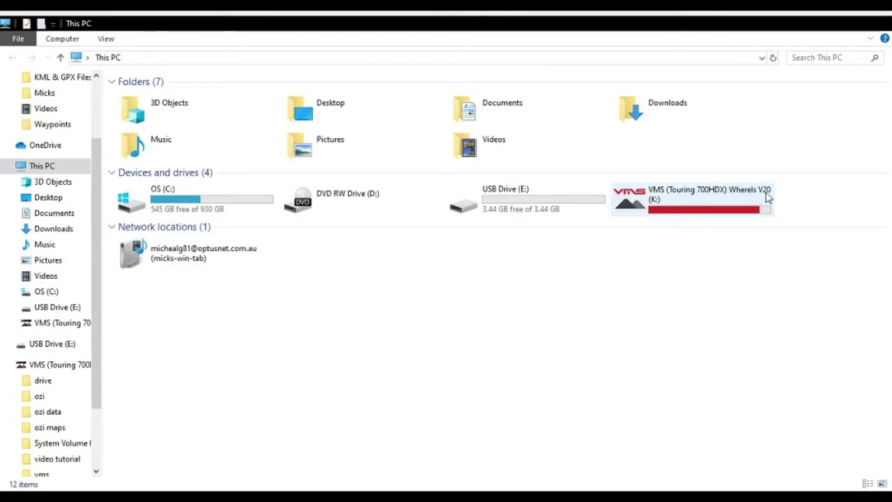
double_click(639, 206)
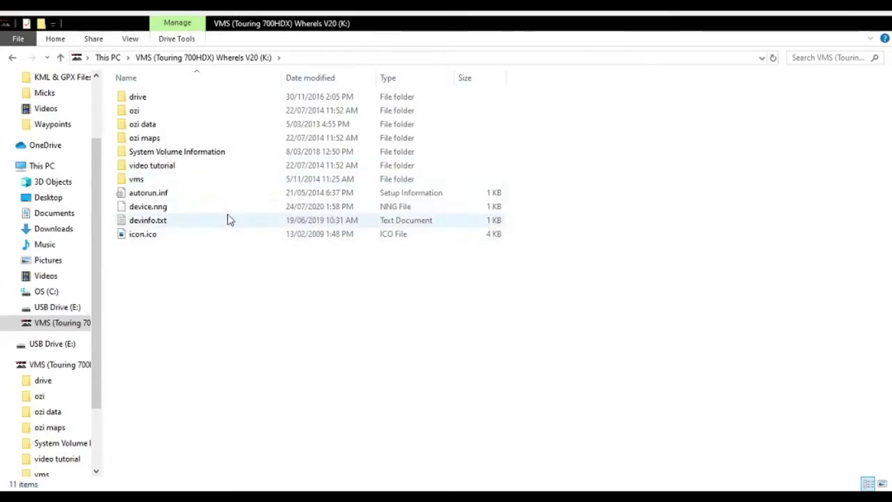
left_click(49, 214)
left_click(148, 181)
double_click(149, 180)
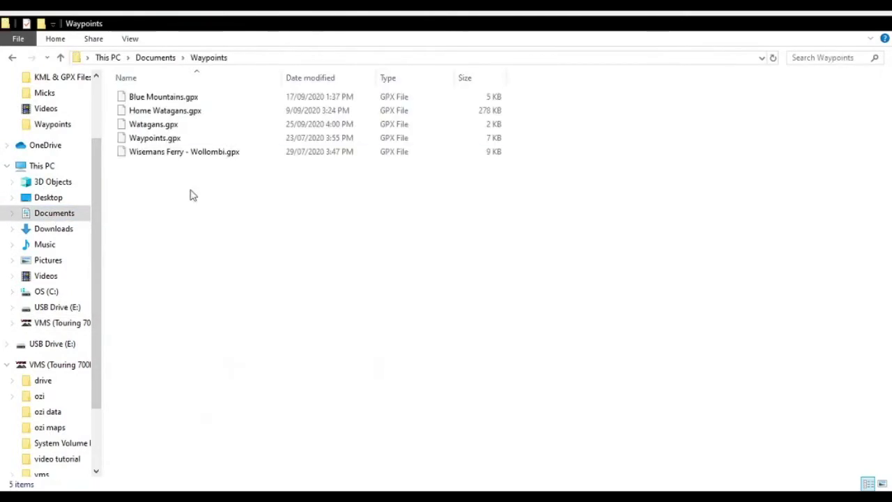
left_click(157, 128)
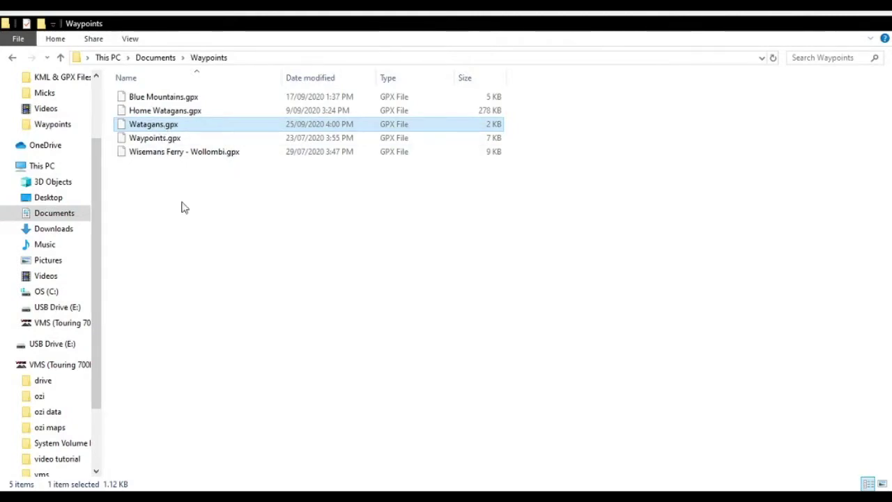
Paste Watagans.gpx into the vms\Gpx\waypoints folder on the VMS drive (K:)
key("BackSpace")
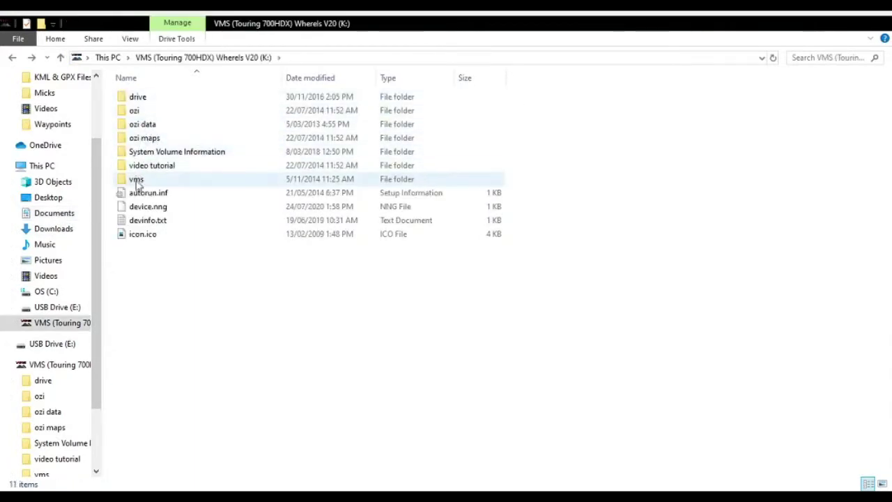
double_click(137, 181)
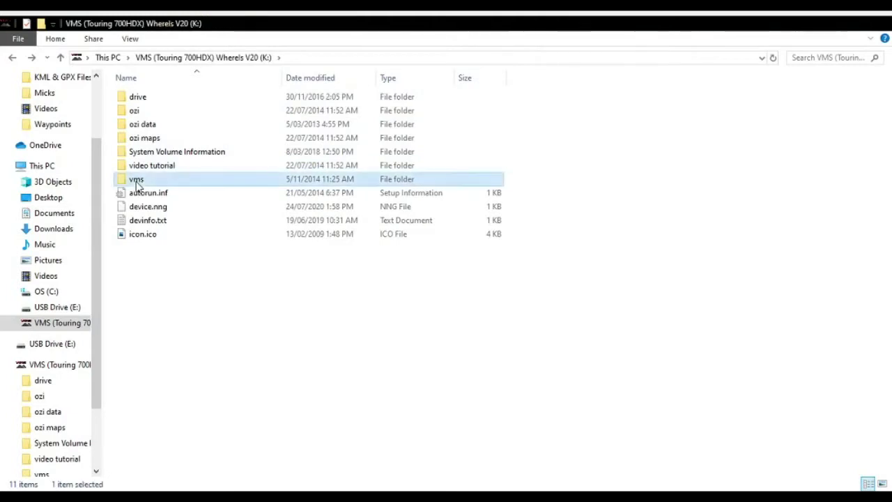
double_click(138, 97)
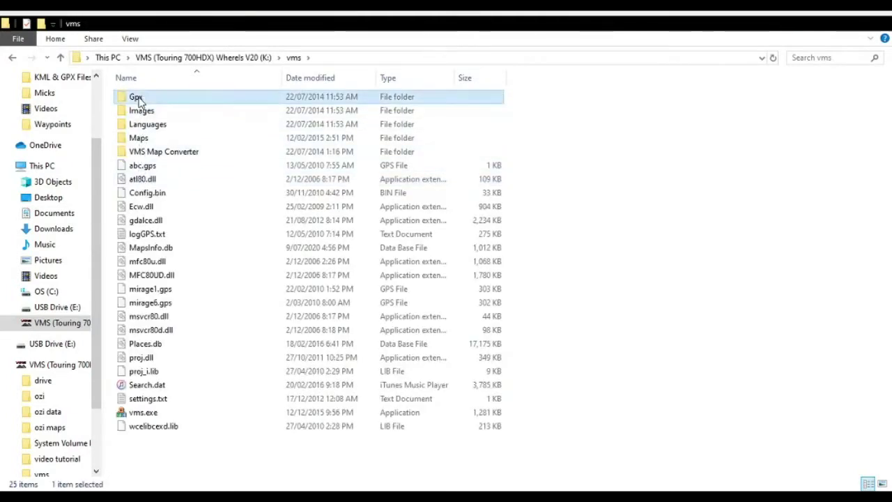
double_click(152, 125)
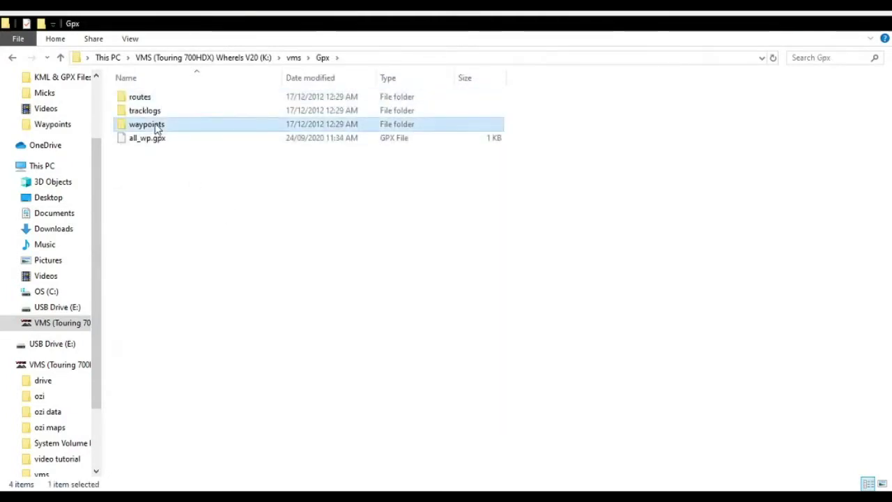
key("ctrl+v")
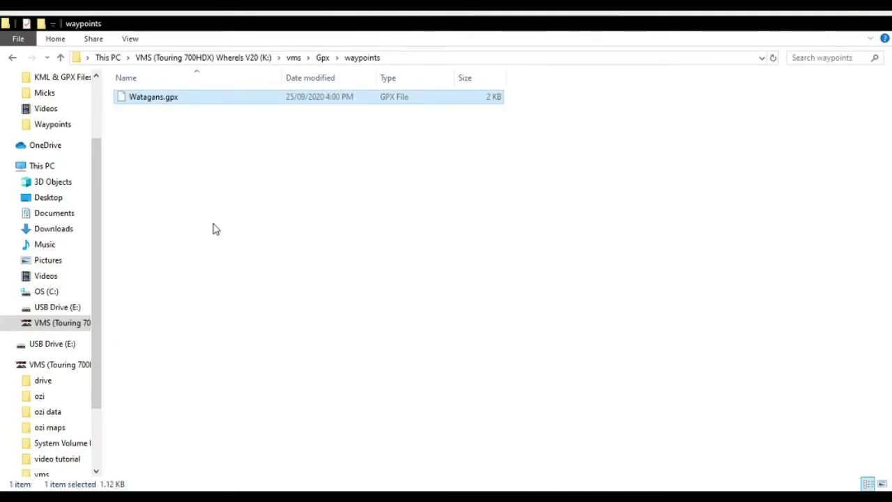
left_click(215, 229)
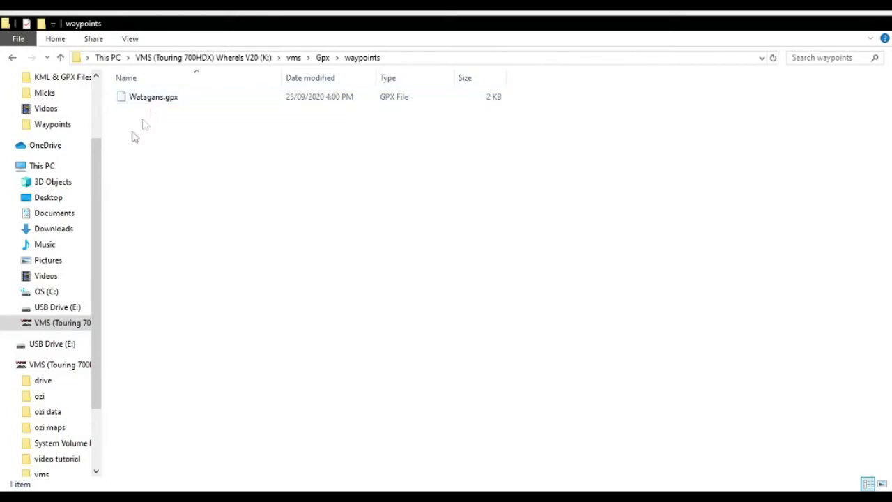
Copy Watagan Mountains.kml from the KML & GPX Files folder in Documents
left_click(56, 215)
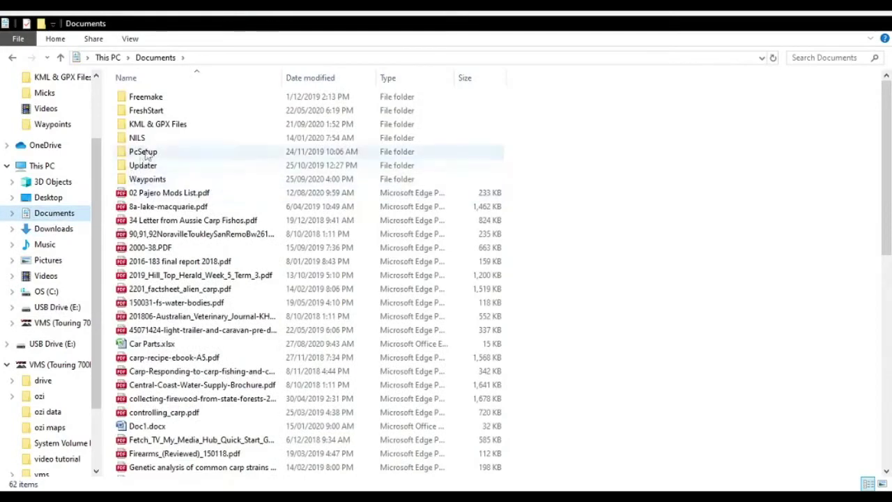
double_click(150, 125)
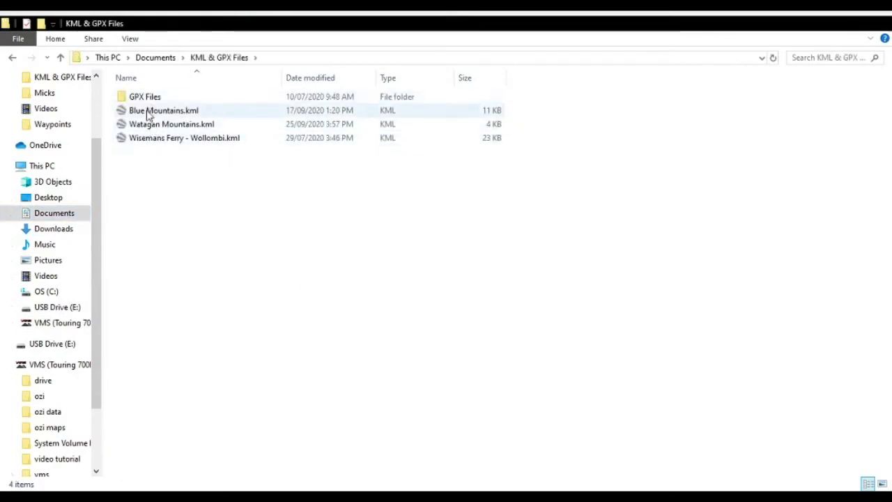
left_click(150, 129)
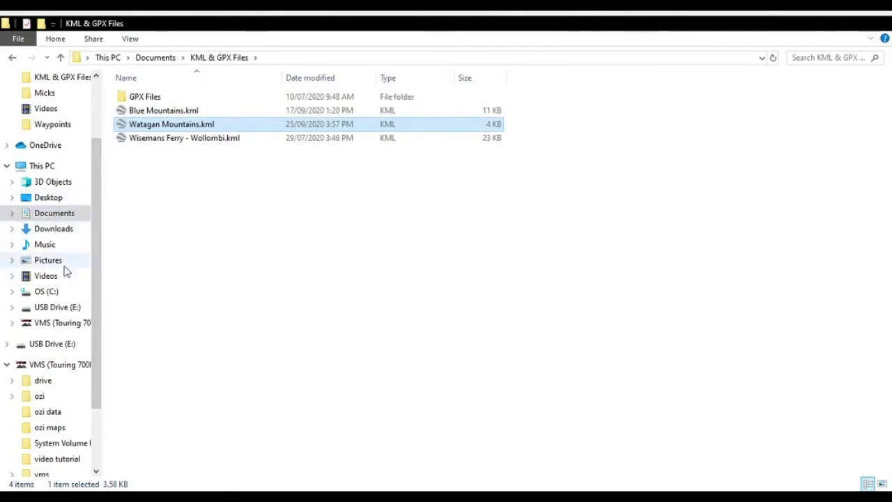
Open the drive\content\userdata\poi folder on the VMS drive (K:)
left_click(76, 324)
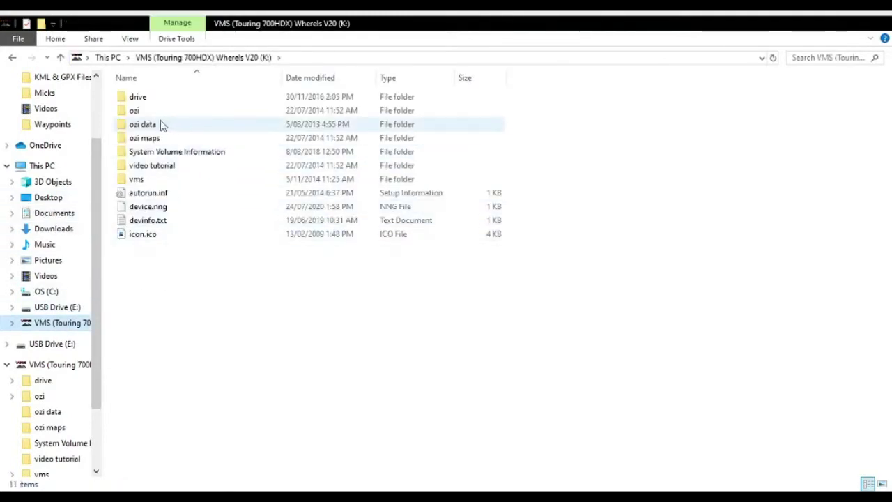
double_click(139, 99)
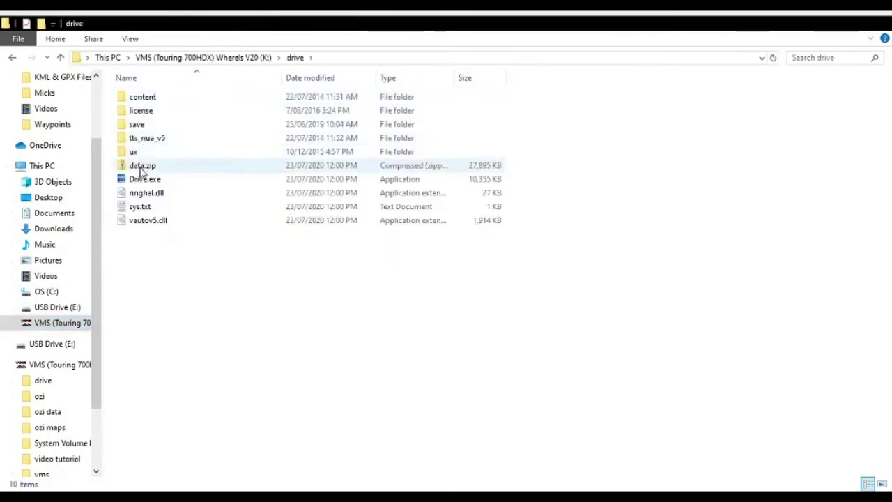
left_click(143, 101)
double_click(143, 101)
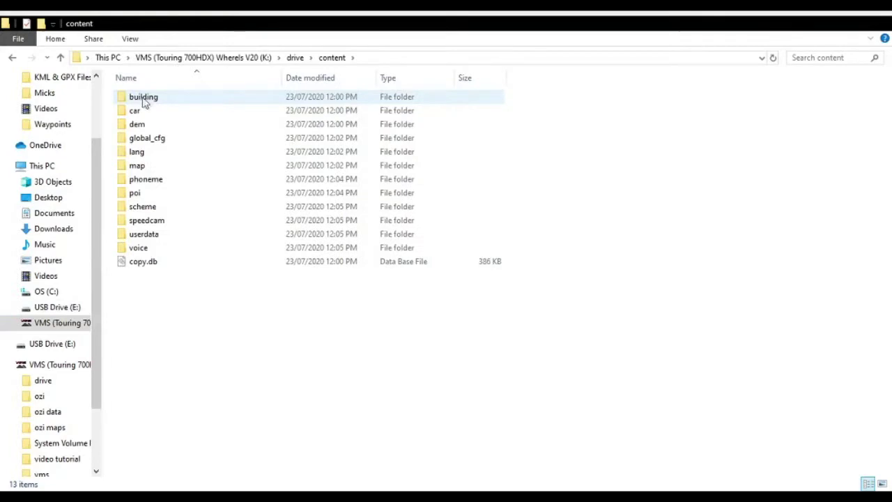
double_click(145, 237)
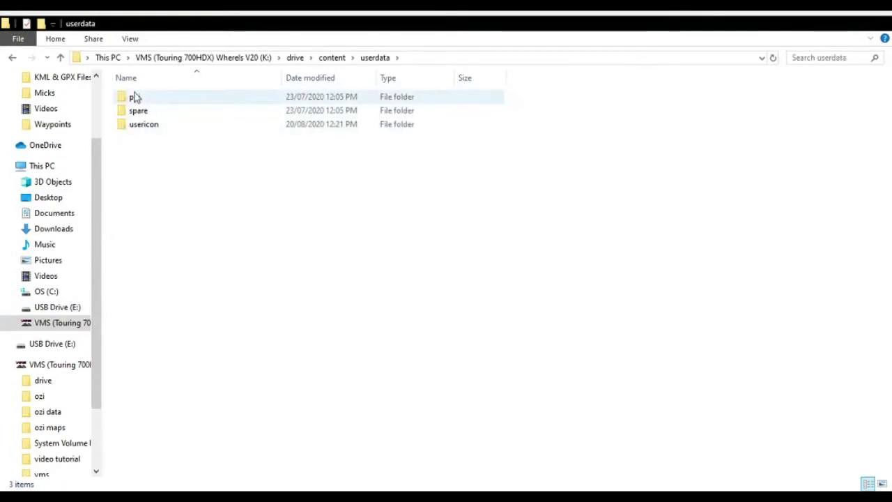
double_click(134, 99)
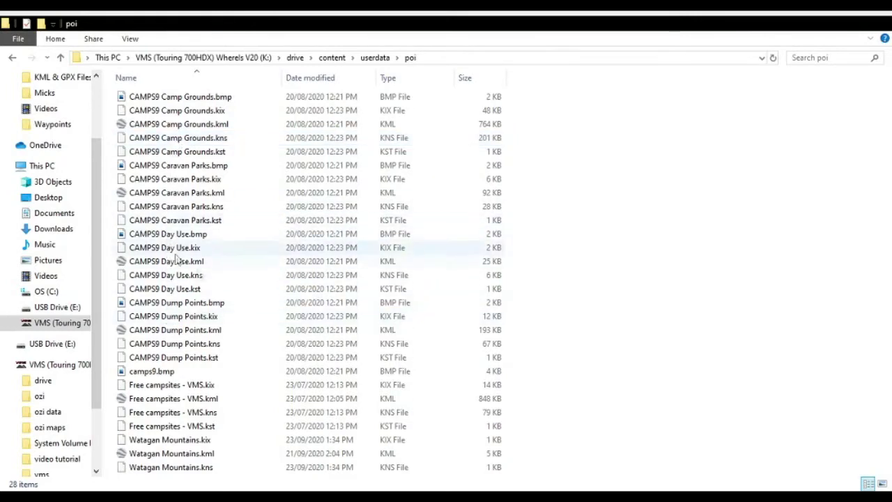
Delete the old Watagan Mountains .kix, .kml and .kns files and paste the copied Watagan Mountains.kml into the poi folder
left_click(155, 460)
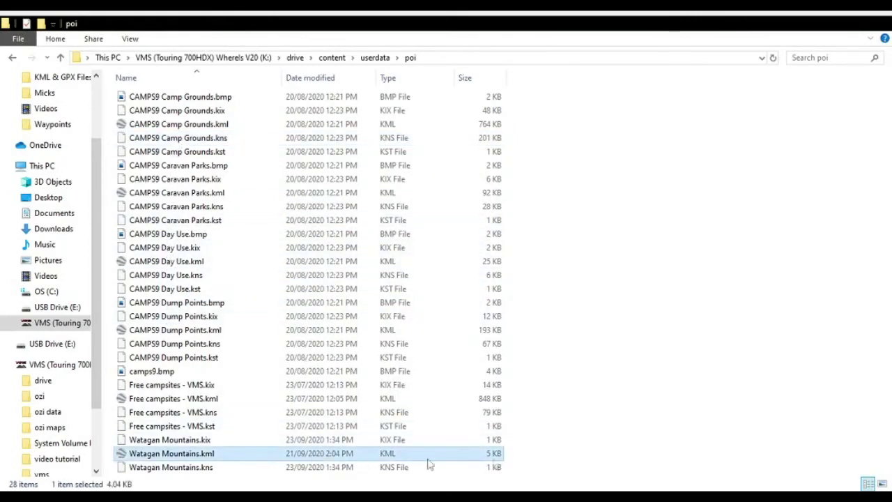
left_click(178, 446, "ctrl")
left_click(176, 469, "ctrl")
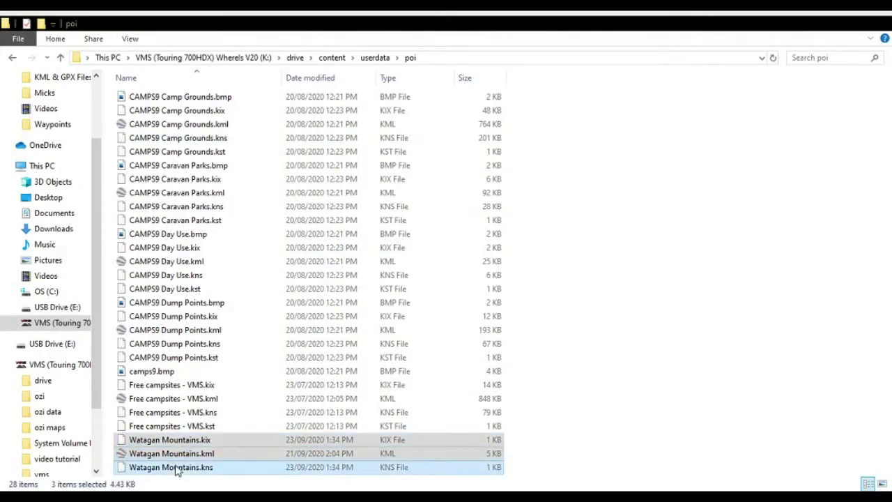
key("Return")
key("ctrl+v")
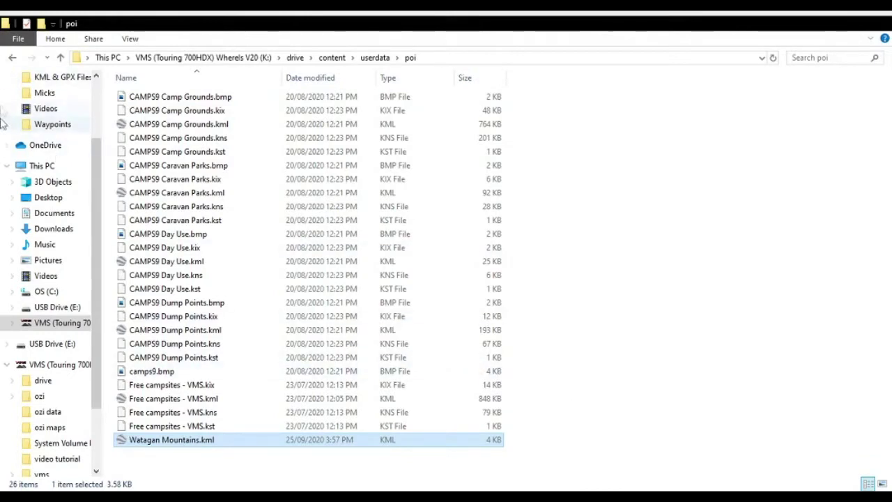
scroll(45, 171, "up", 2)
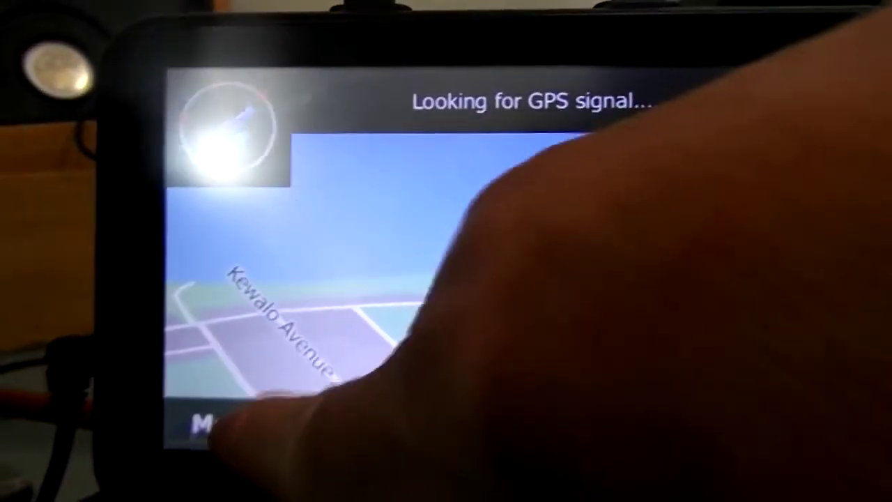
Exit the GPS unit's street navigation program and choose the charging mode to return to its home screen
left_click(218, 420)
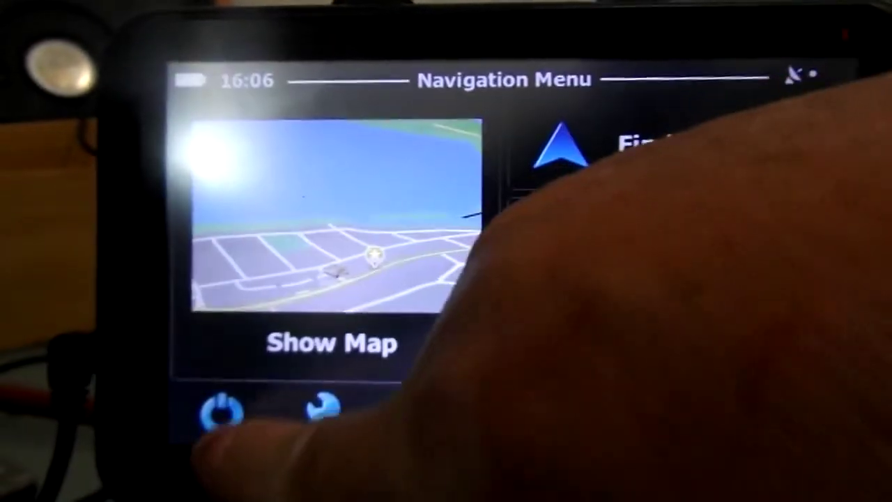
left_click(220, 413)
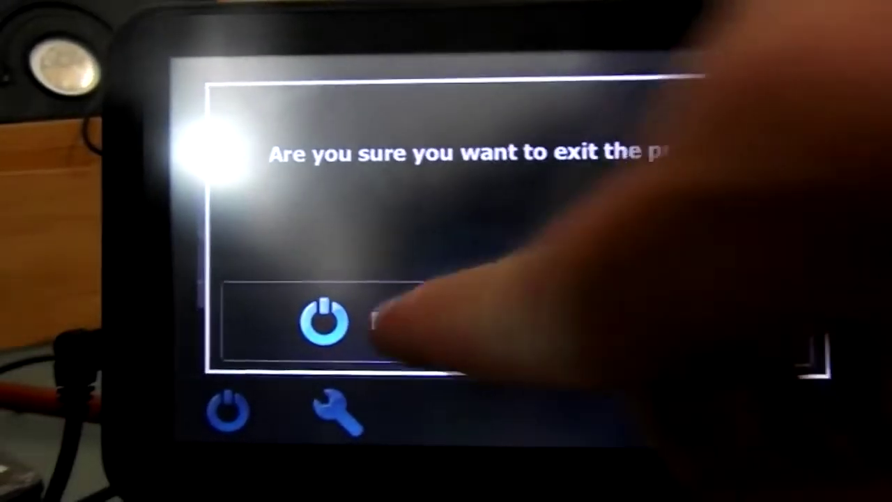
left_click(380, 326)
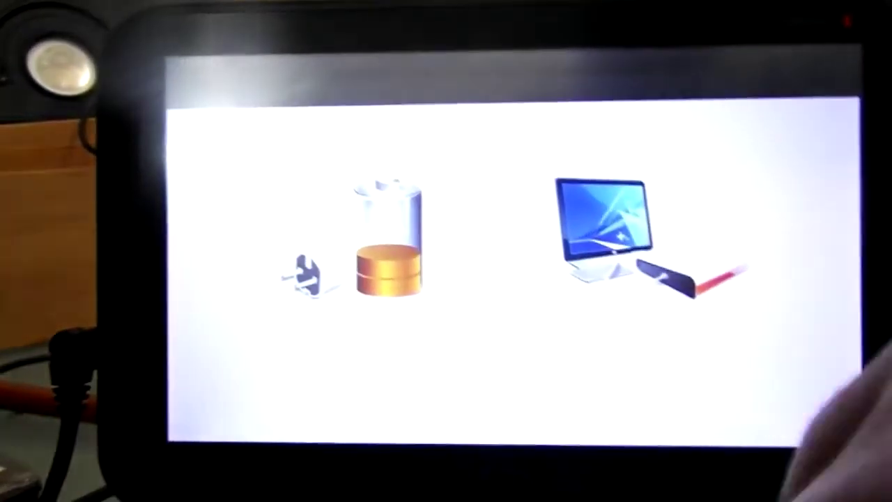
left_click(333, 268)
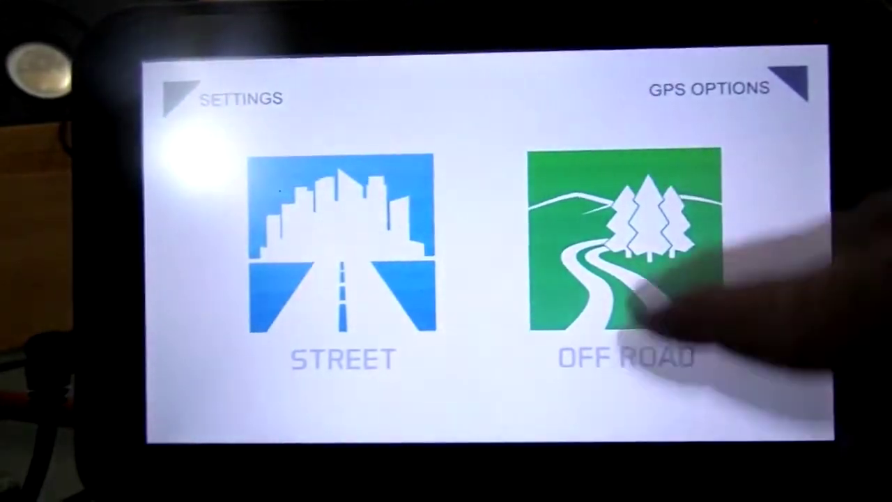
Start off-road navigation on the GPS unit
left_click(697, 300)
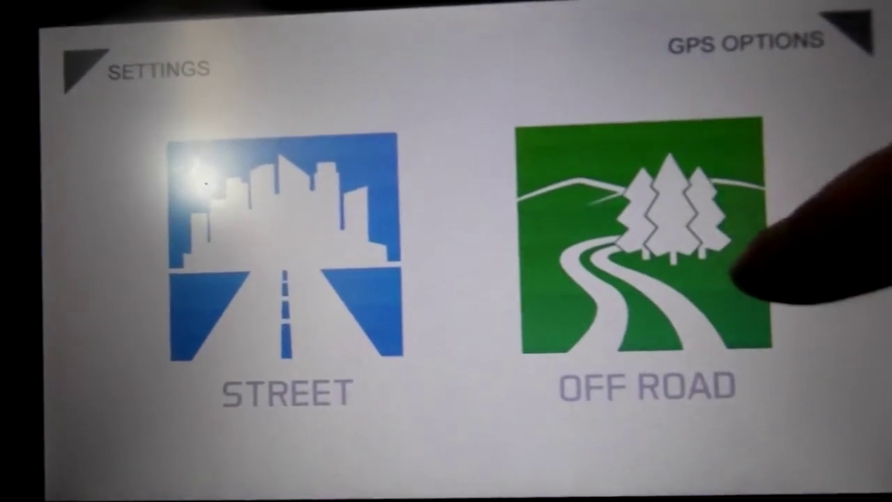
left_click(725, 269)
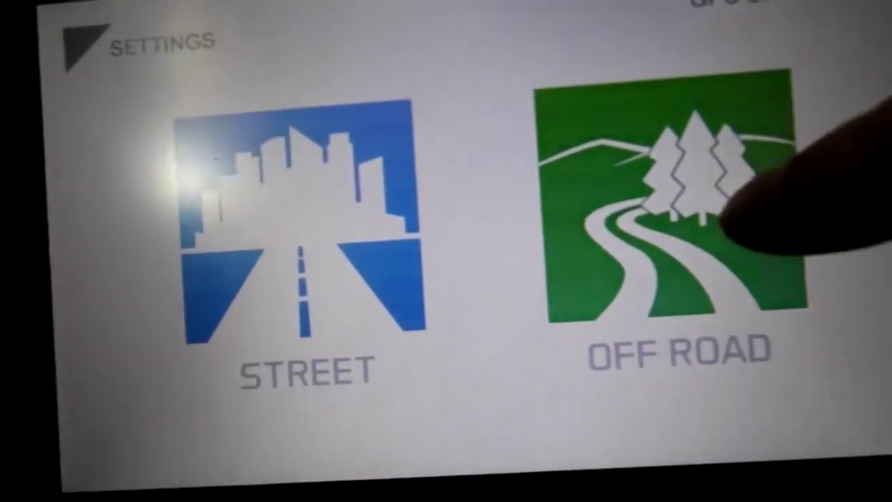
left_click(725, 237)
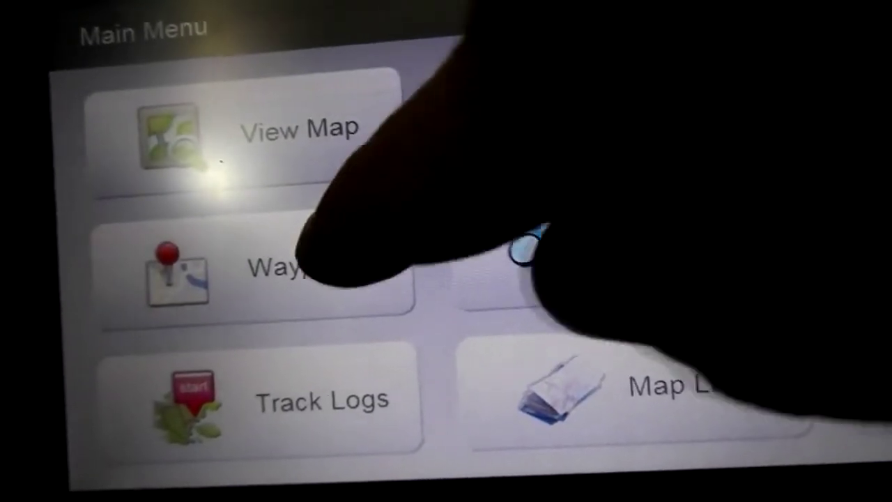
Open the waypoints on the GPS unit and view the details of the Large Clearing waypoint
left_click(307, 268)
left_click(865, 159)
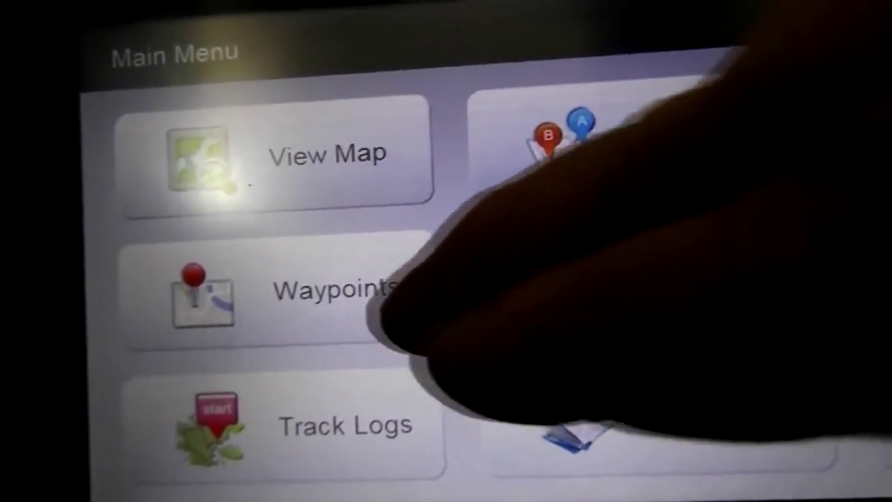
left_click(394, 317)
left_click(697, 132)
left_click(568, 124)
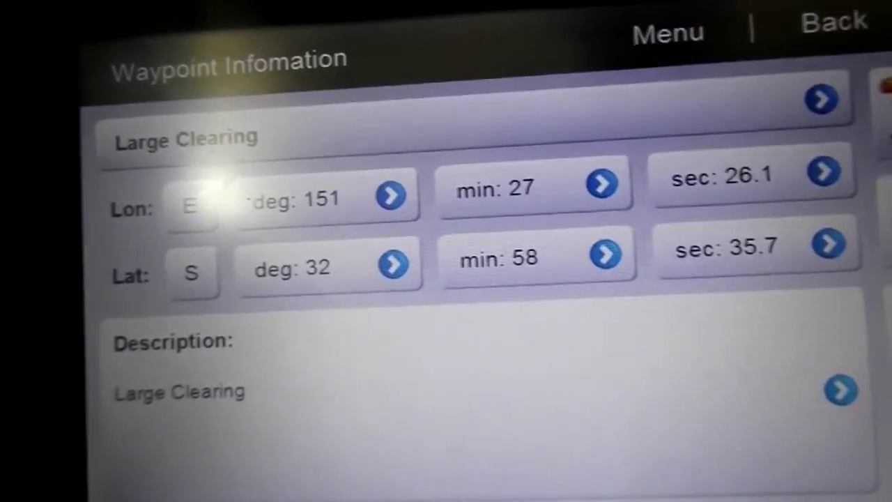